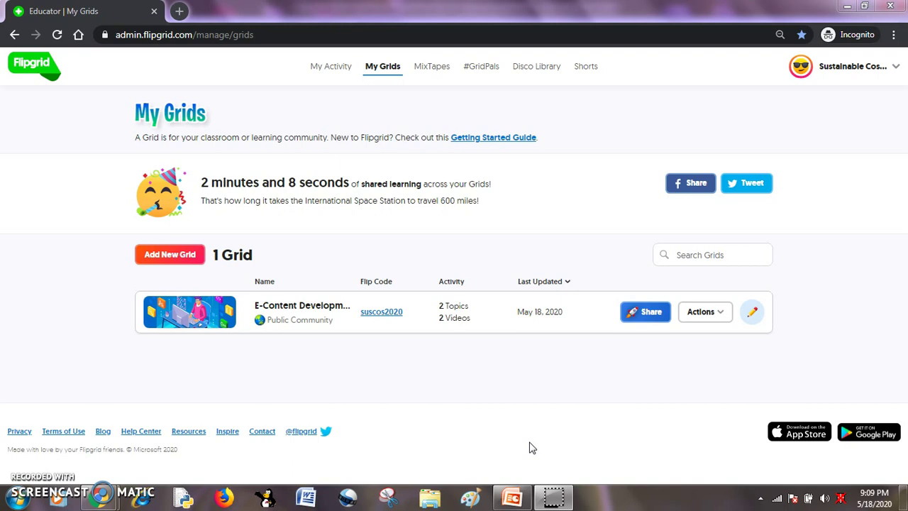
- Open the E-Content Development grid, then its Screen Recording topic, and scroll to Record a Response
left_click(554, 453)
left_click(31, 91)
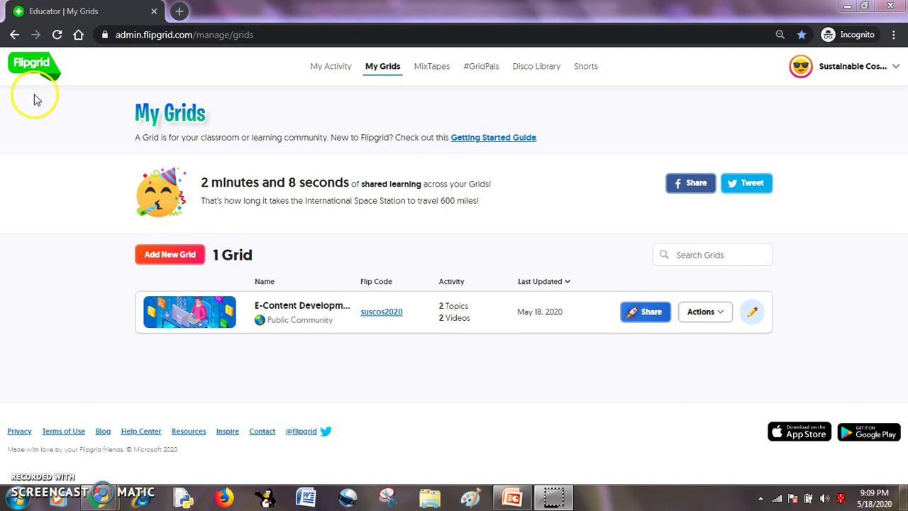
left_click(6, 77)
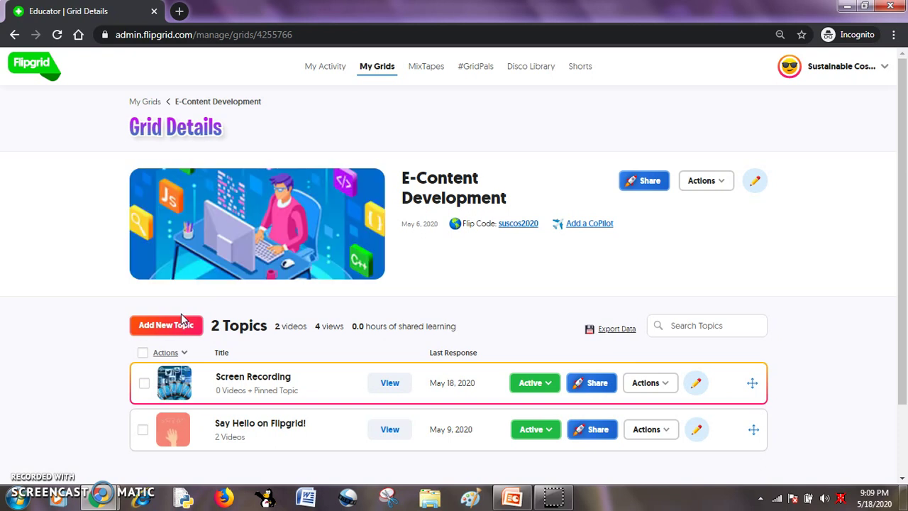
left_click(182, 385)
left_click(183, 385)
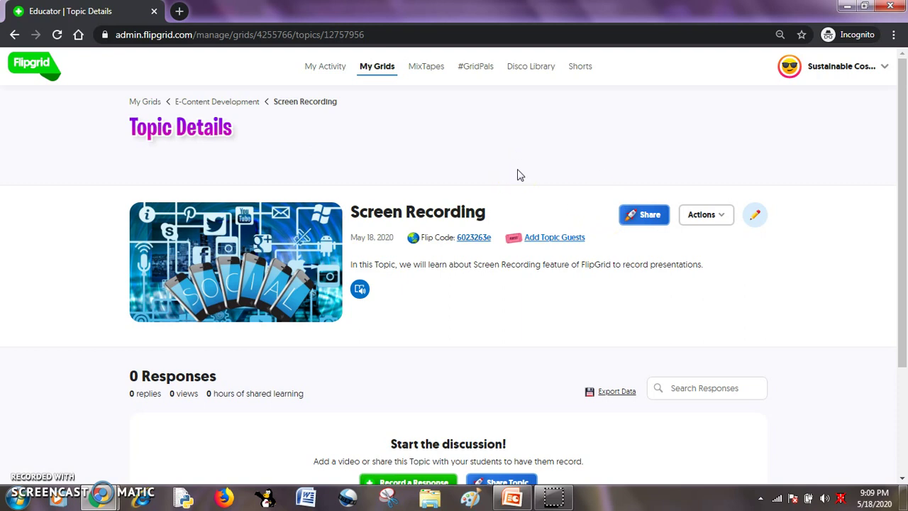
scroll(507, 212, "down", 2)
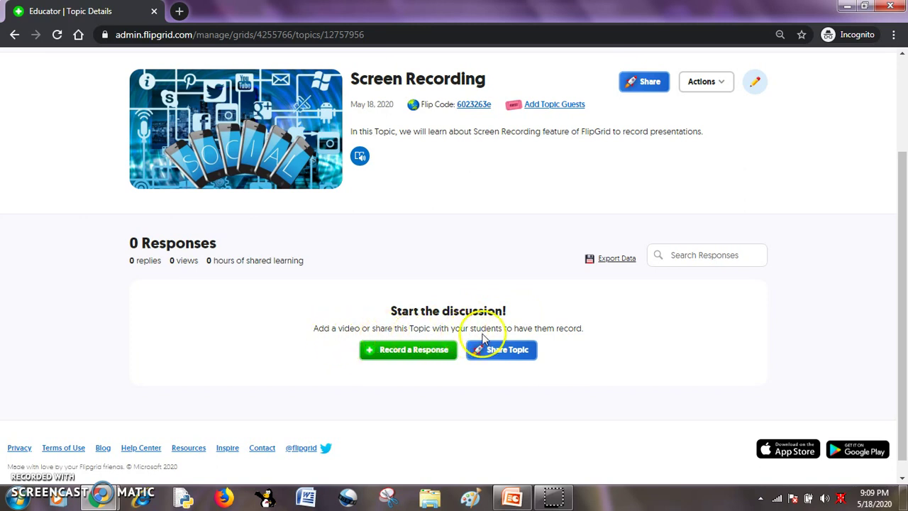
- Start a new response, allowing microphone and camera access and dismissing the Facebook notification
left_click(405, 349)
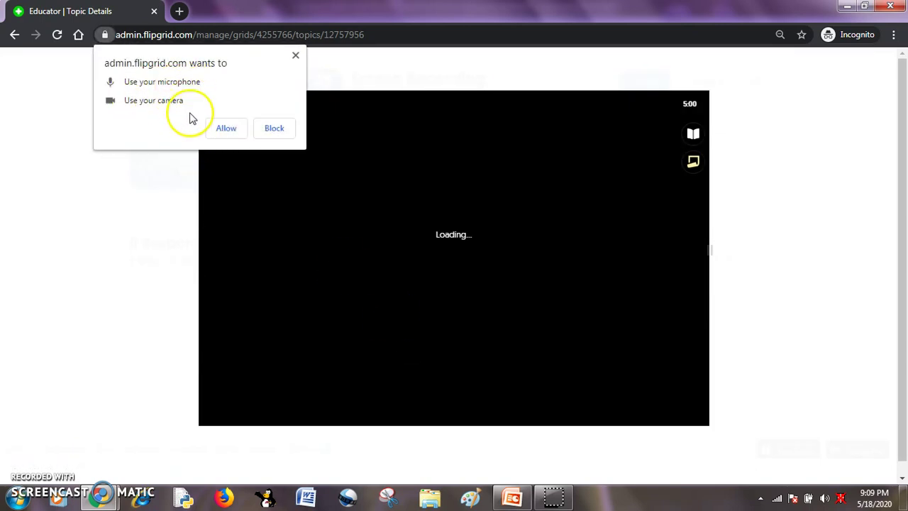
left_click(226, 130)
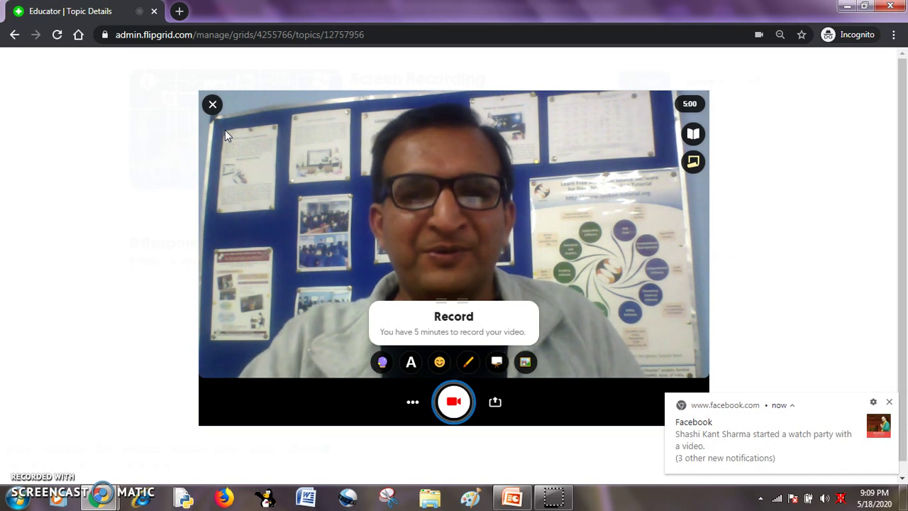
left_click(902, 485)
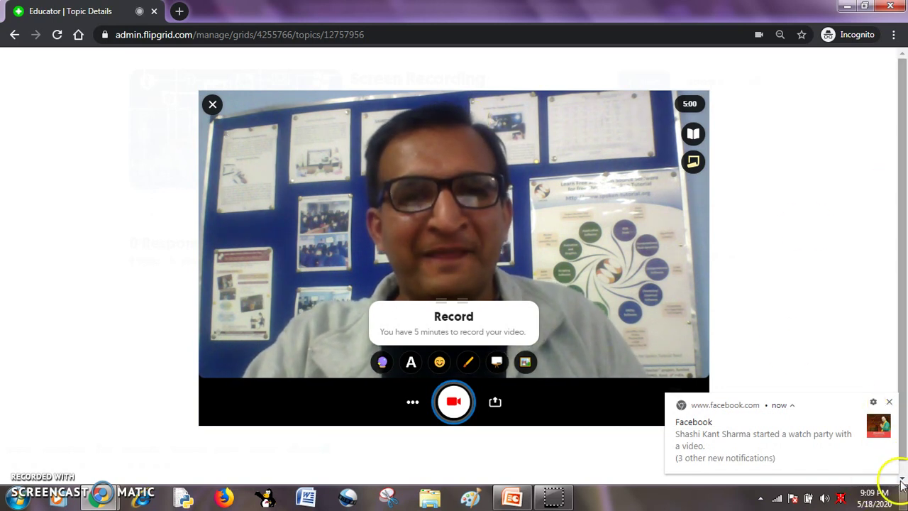
left_click(889, 402)
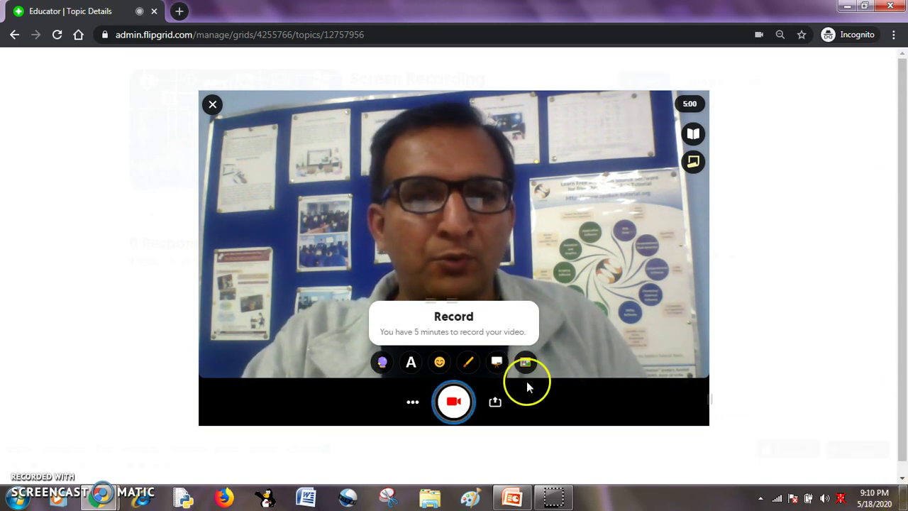
- Switch the recorder's video option to Screen Recording (Beta)
left_click(410, 410)
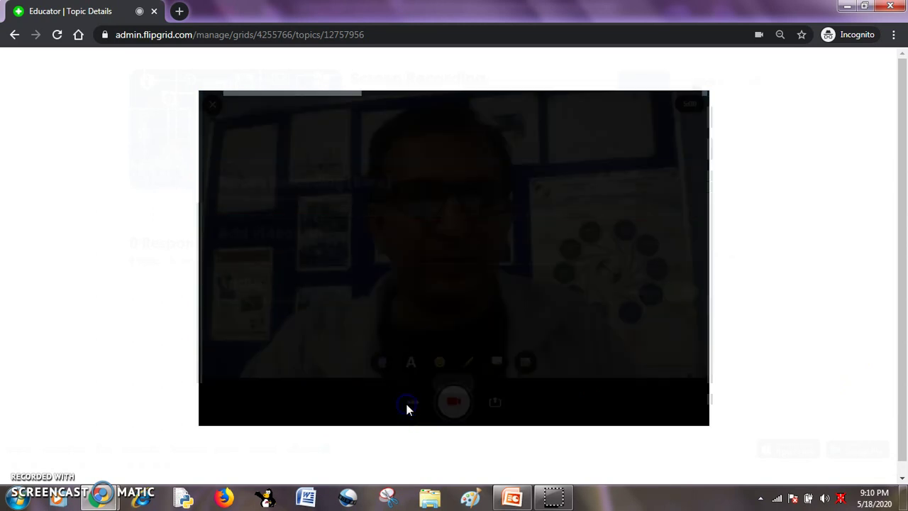
left_click(261, 186)
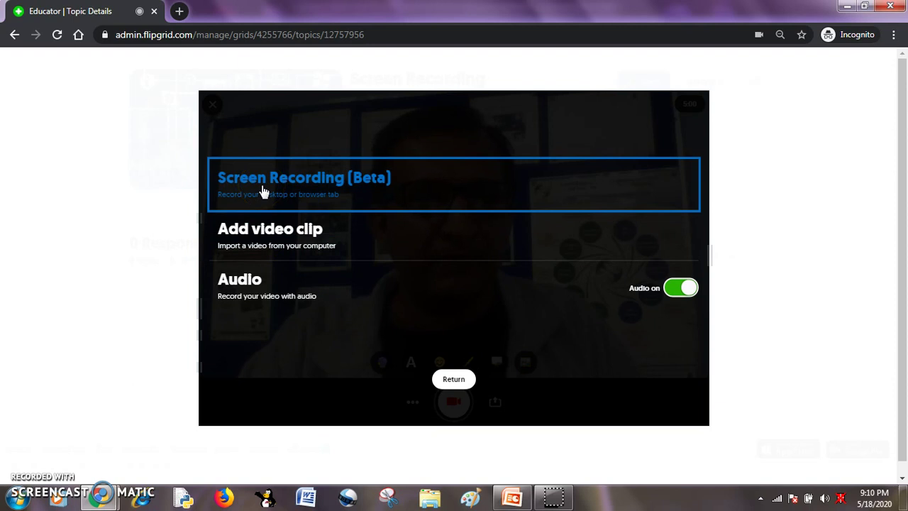
left_click(261, 189)
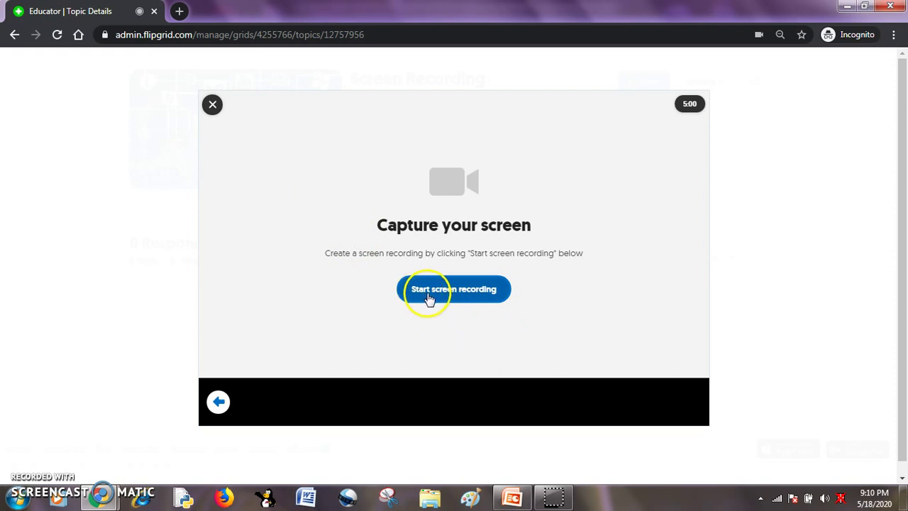
- Start a screen recording, checking the sharing options before sharing Your Entire Screen
left_click(458, 295)
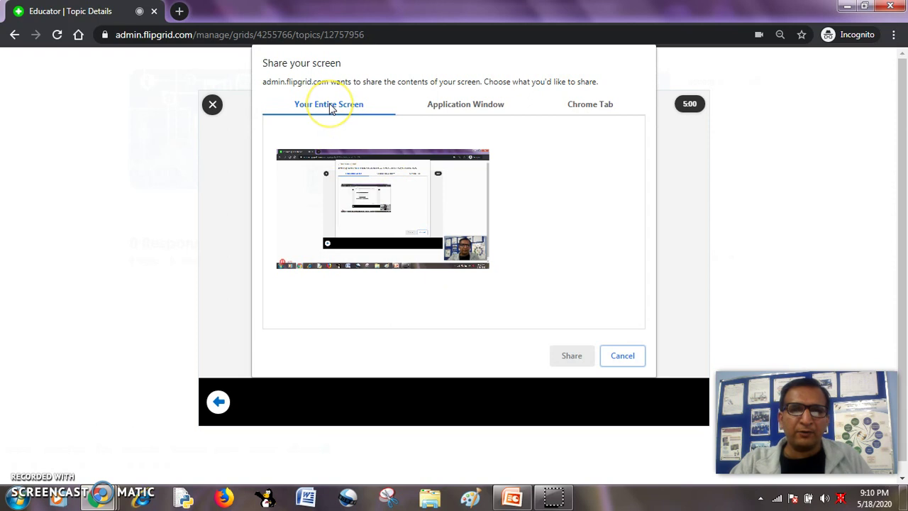
left_click(464, 105)
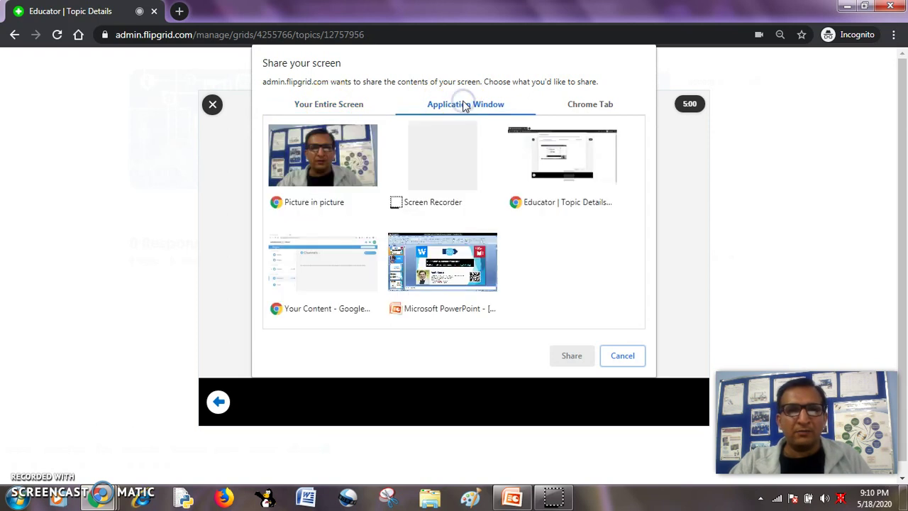
left_click(602, 104)
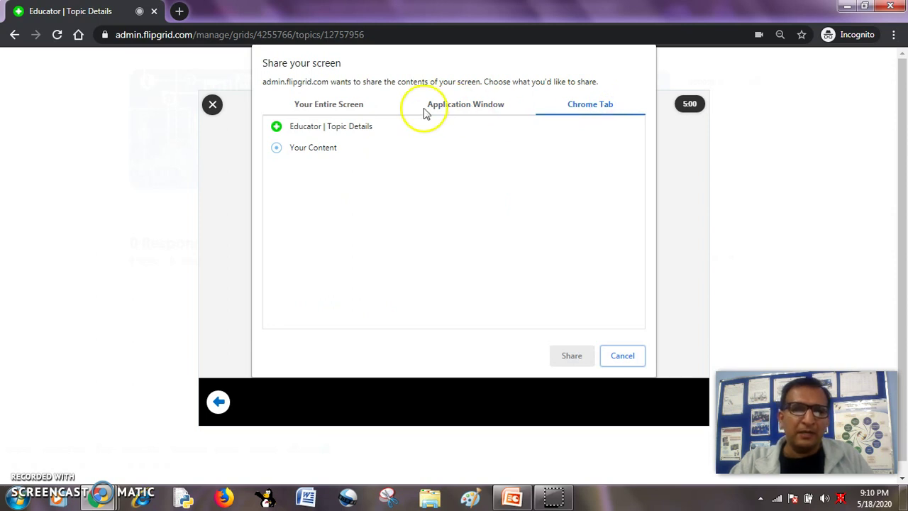
left_click(328, 112)
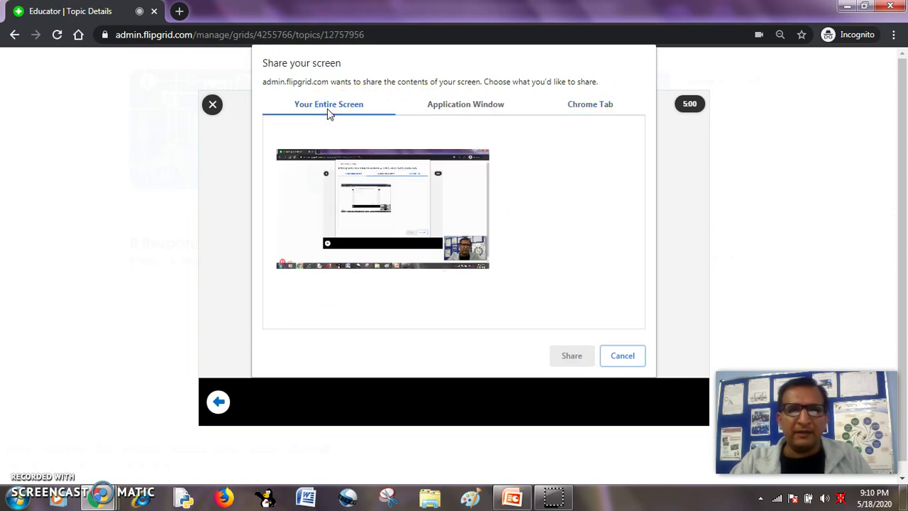
double_click(358, 207)
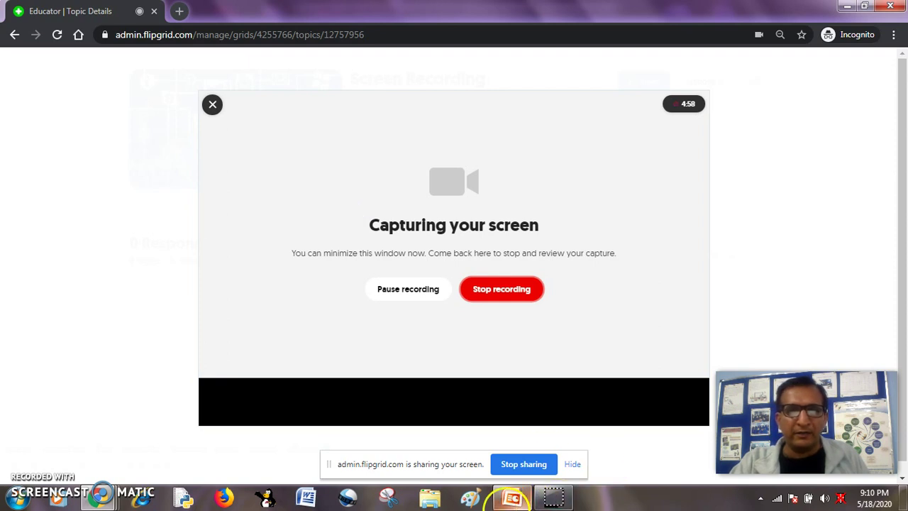
- Present the Wakelet slide show from the start to the Collaborate & Share! slide, then stop sharing
left_click(520, 500)
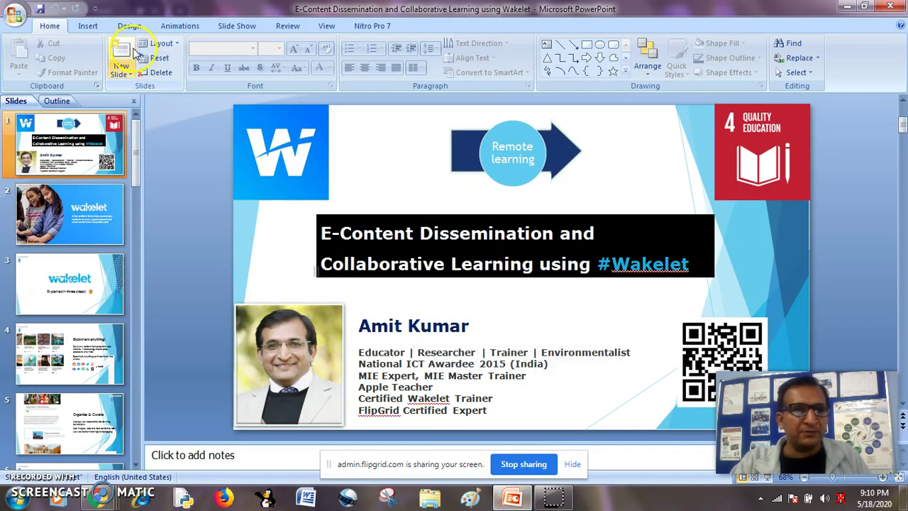
key("F5")
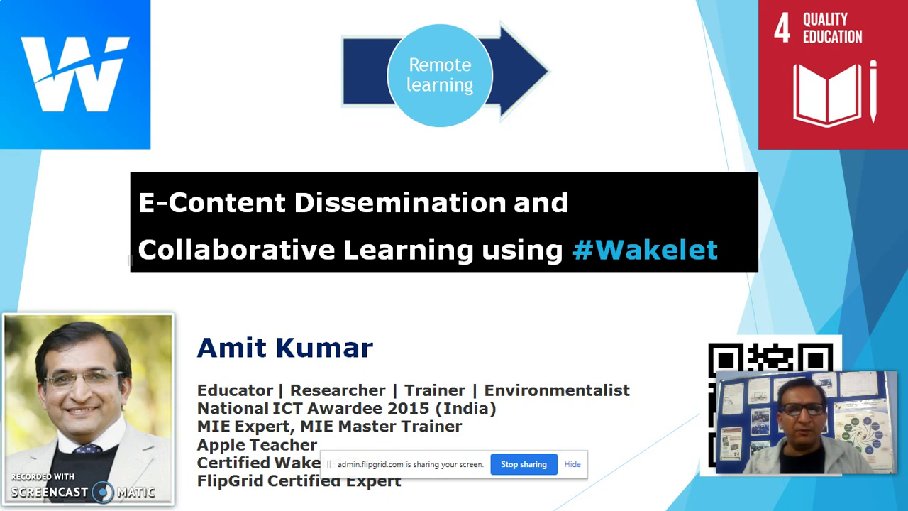
left_click(349, 207)
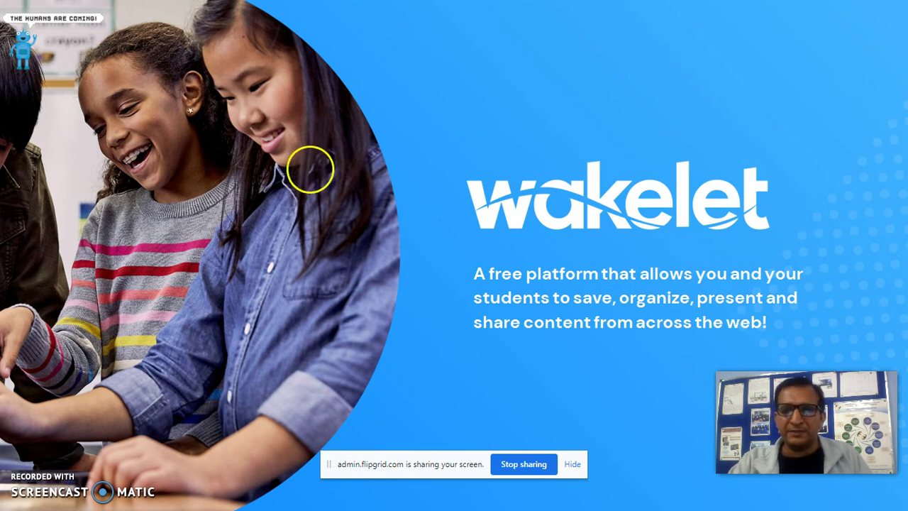
left_click(320, 196)
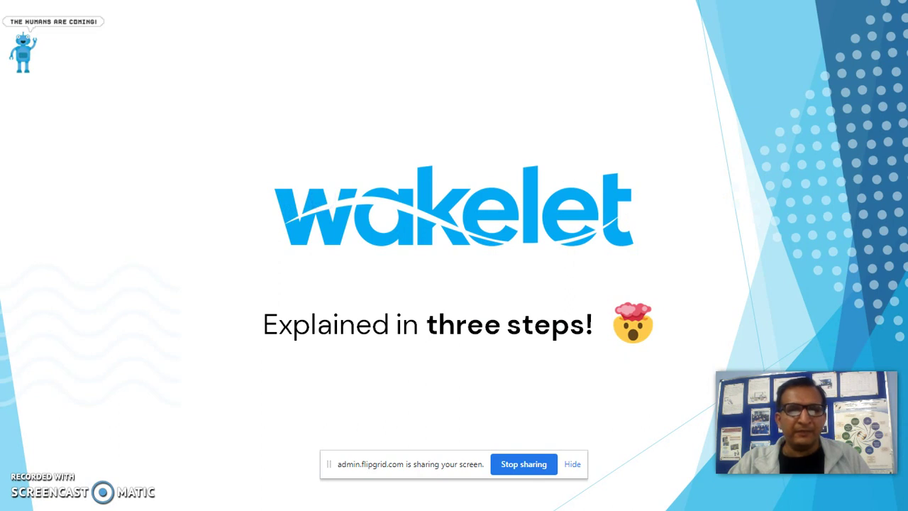
left_click(323, 197)
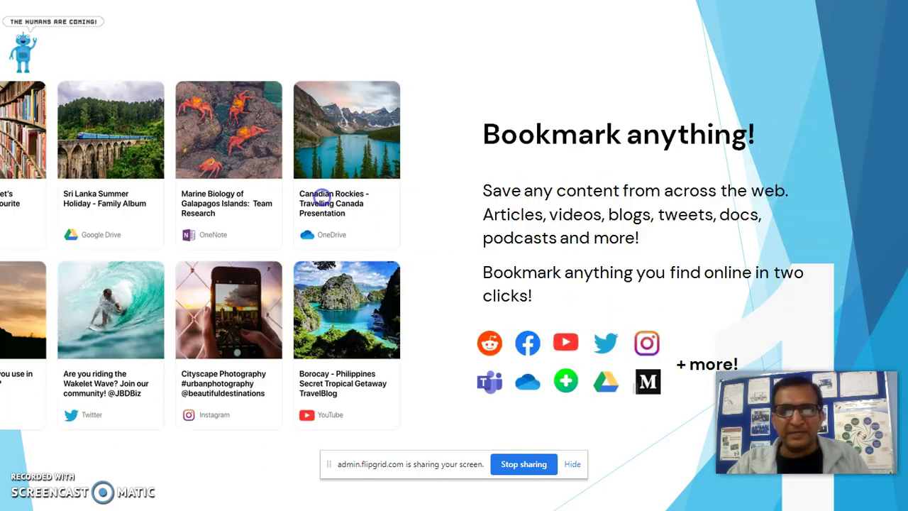
left_click(322, 197)
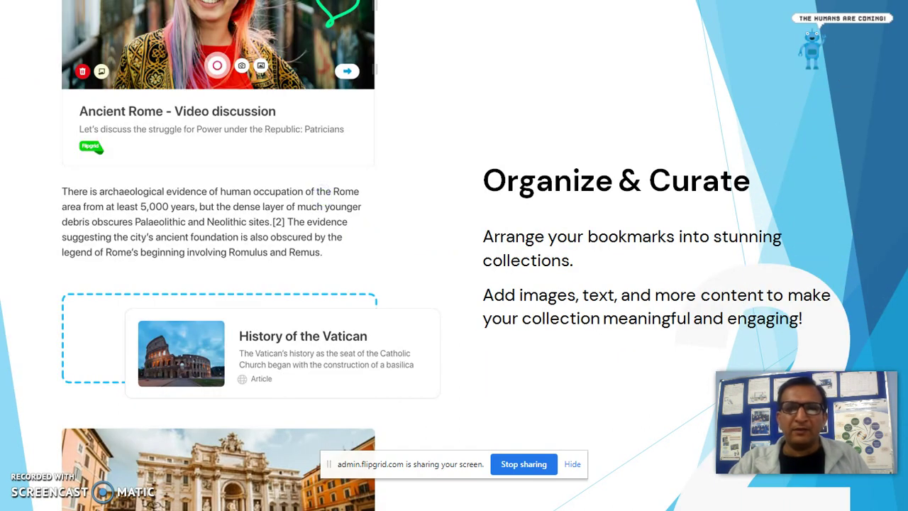
left_click(322, 197)
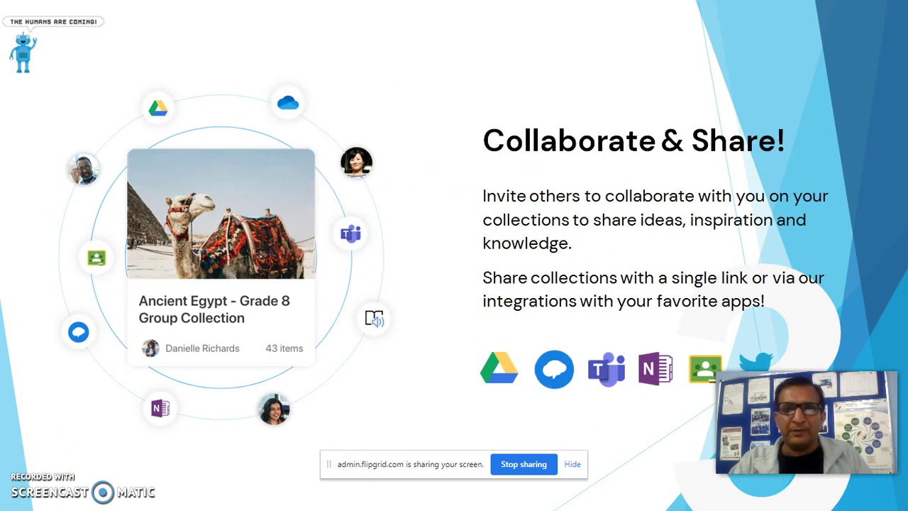
left_click(522, 464)
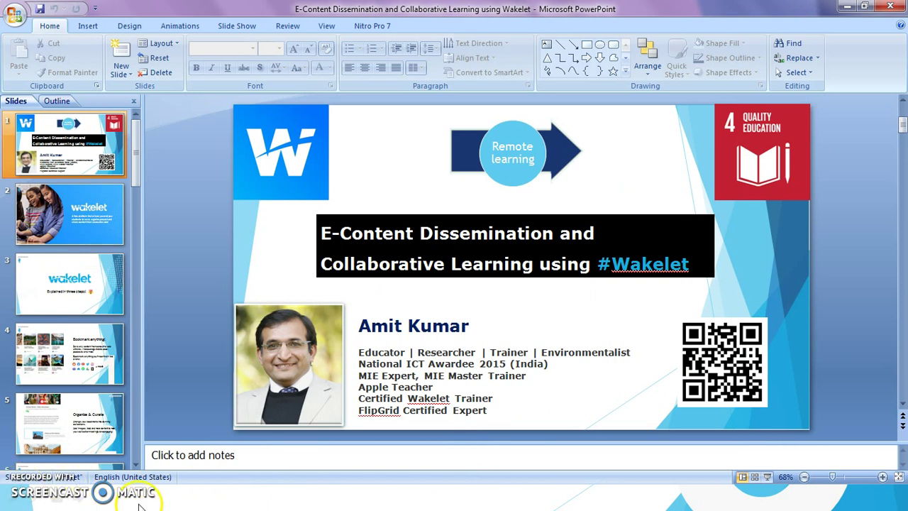
- Use Alt+Tab to get back to the Chrome window with the Flipgrid recorder
key("alt+Tab")
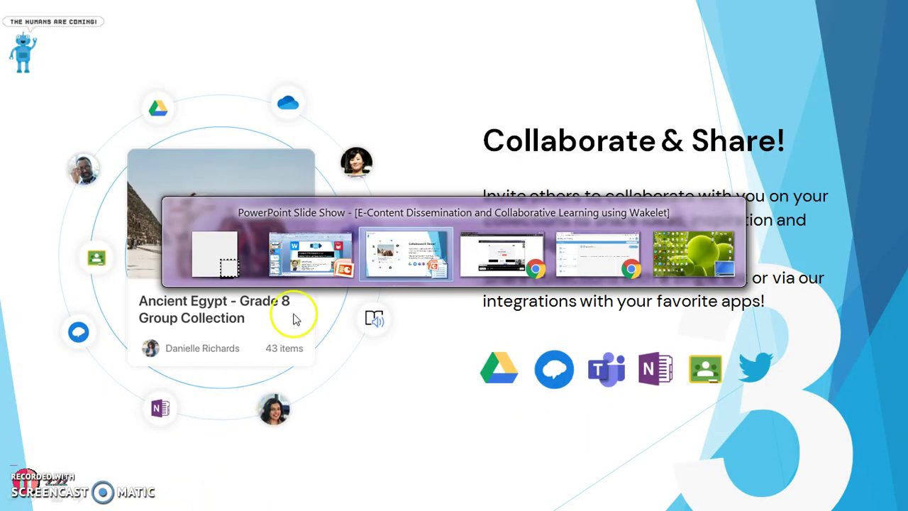
key("alt+Tab")
key("alt+Tab")
key("alt+Tab")
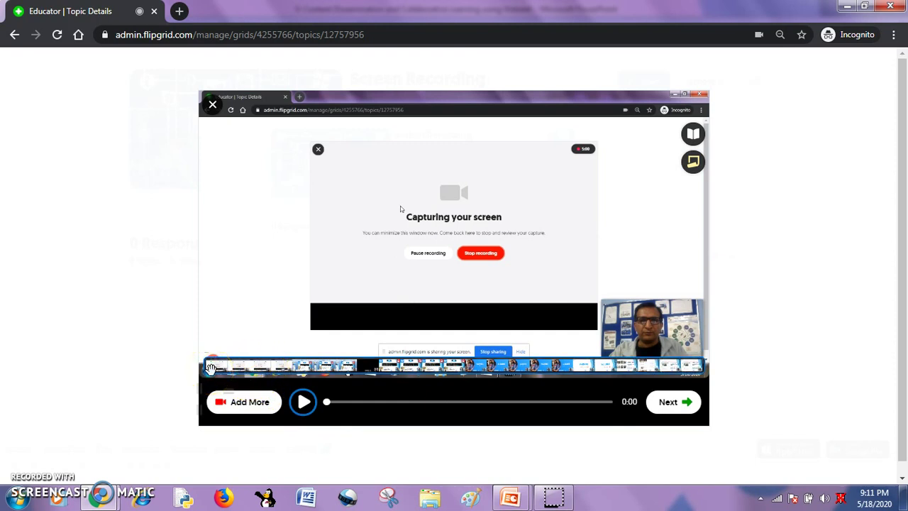
- Skim the recorded clip and move its start trim point to about 0:02
left_click_drag(211, 368, 385, 379)
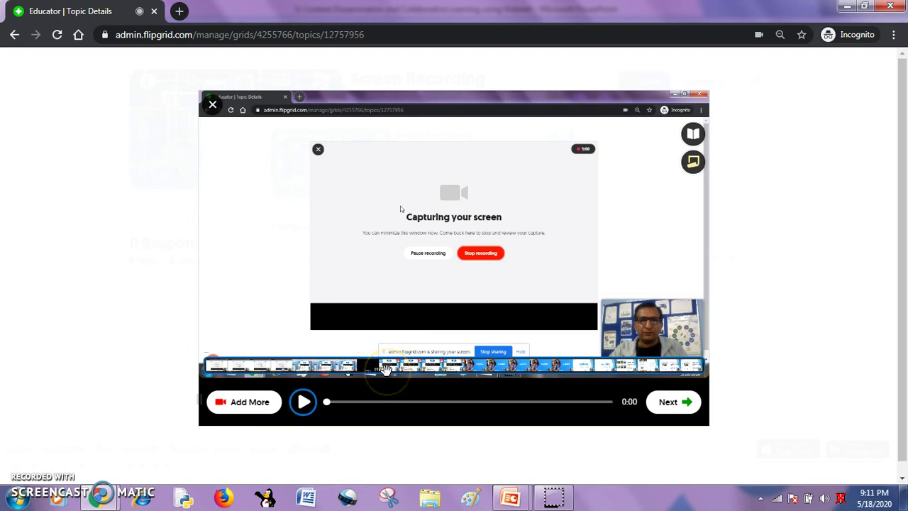
left_click_drag(385, 369, 324, 370)
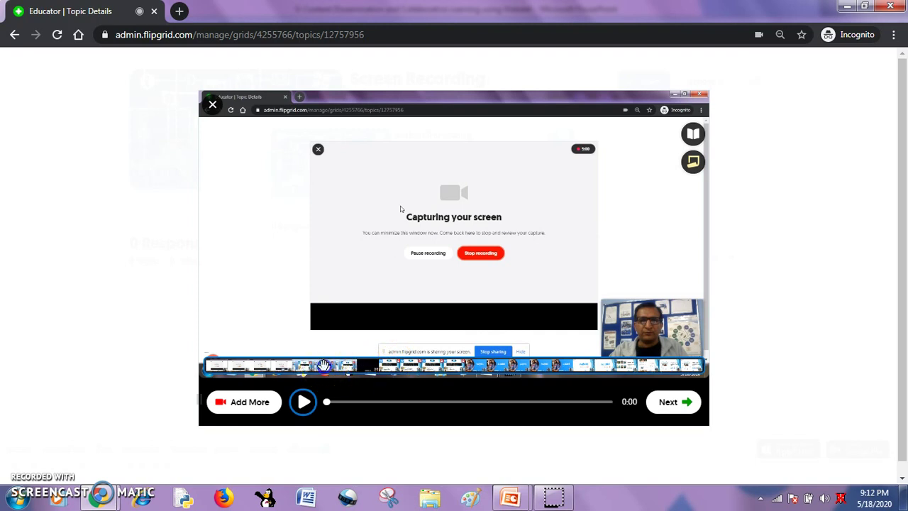
left_click_drag(211, 362, 225, 363)
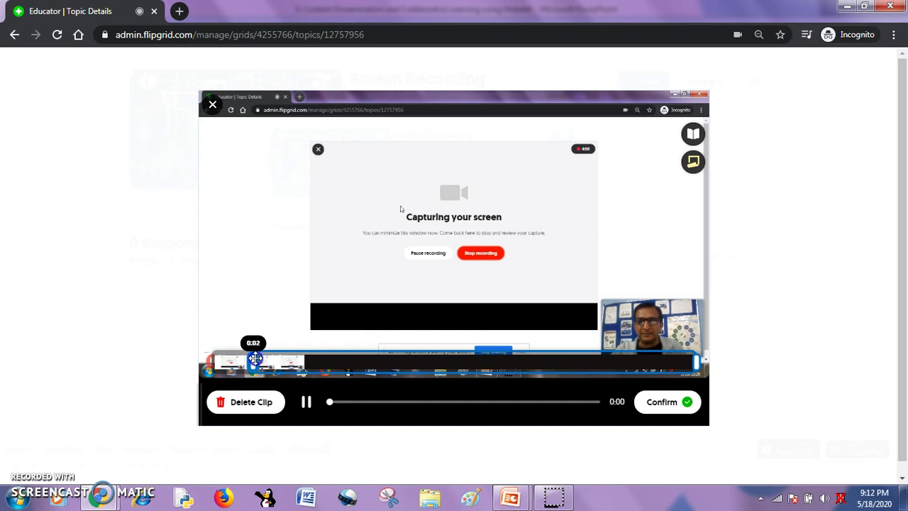
- Trim more off the clip's start and pull its end point earlier
left_click_drag(275, 360, 393, 362)
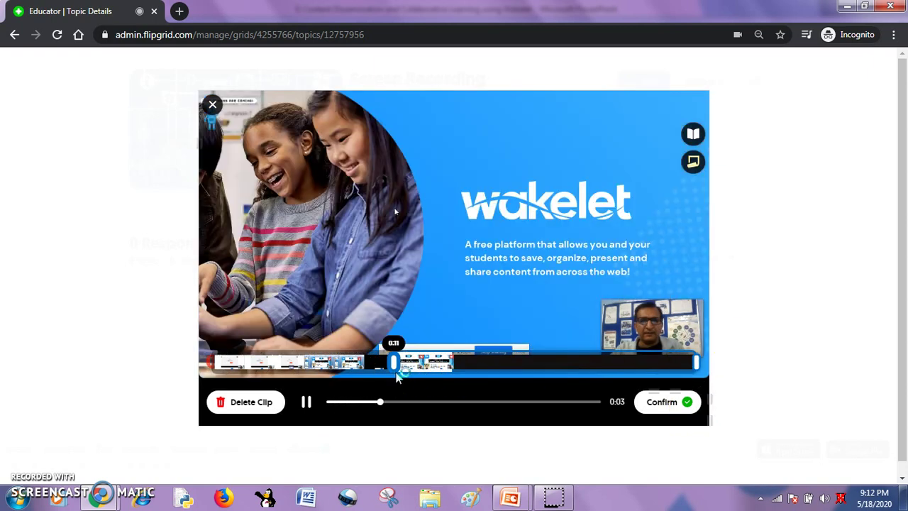
left_click_drag(396, 376, 643, 363)
left_click(615, 366)
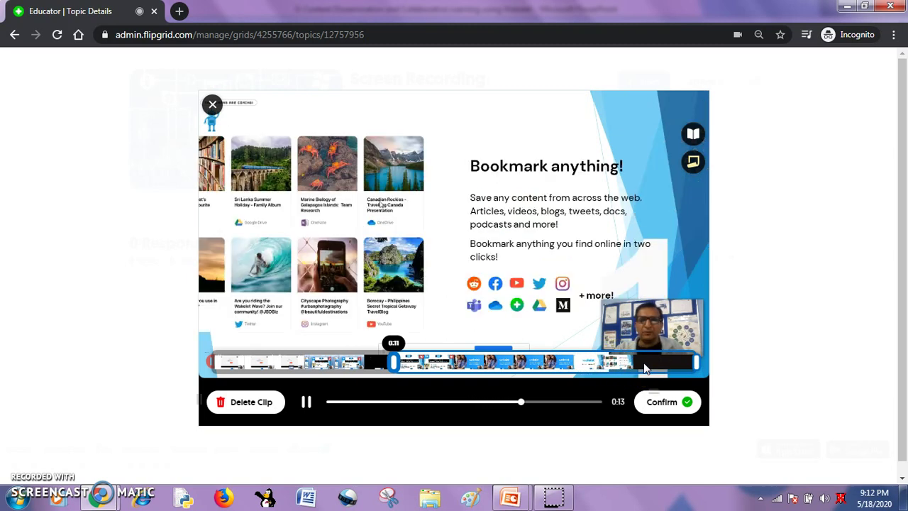
left_click(672, 392)
left_click_drag(693, 365, 695, 362)
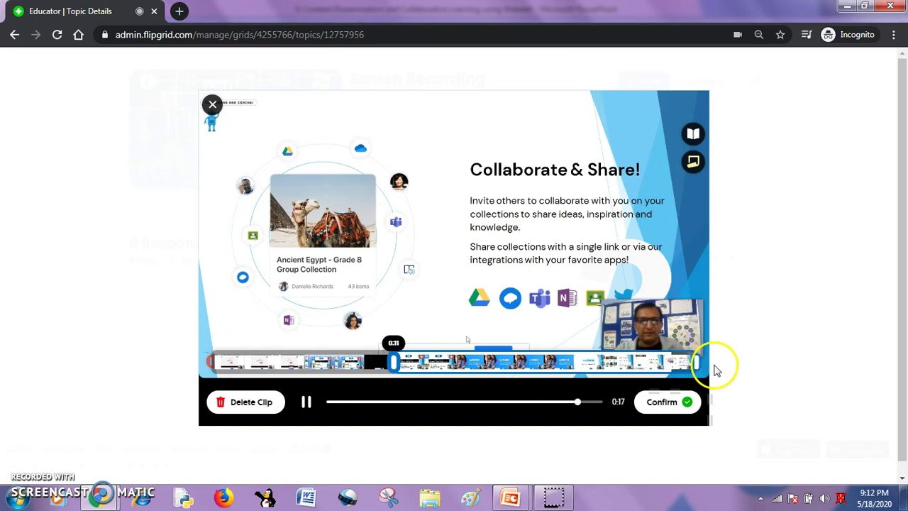
- Confirm the trimmed clip, pause its preview, and continue to the Selfie step
left_click(649, 402)
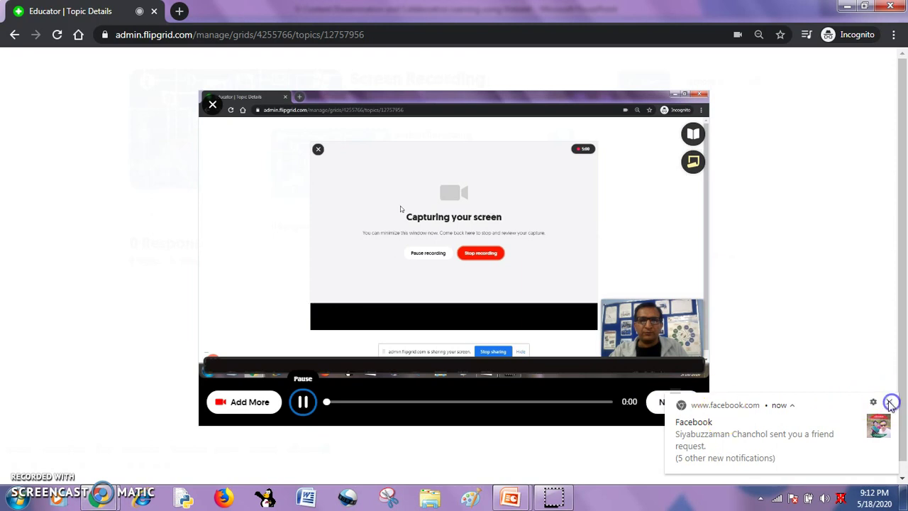
left_click(888, 401)
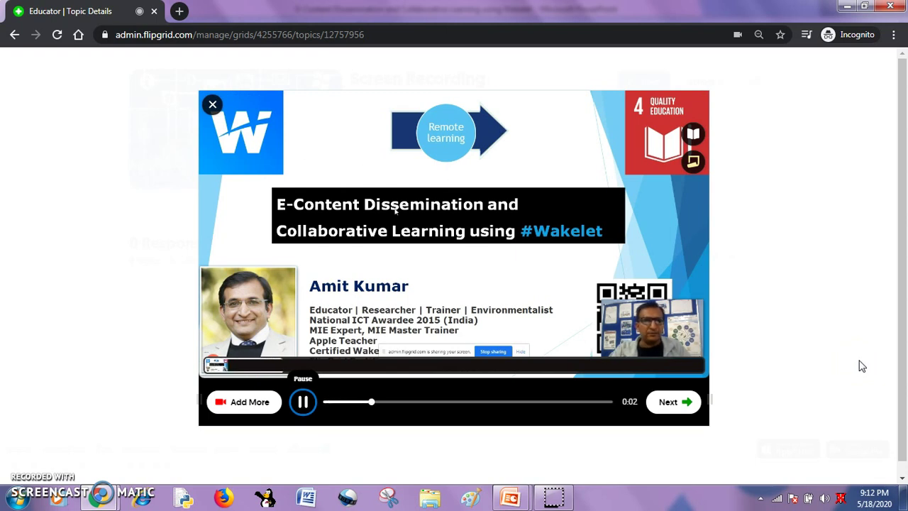
left_click(304, 402)
left_click(659, 402)
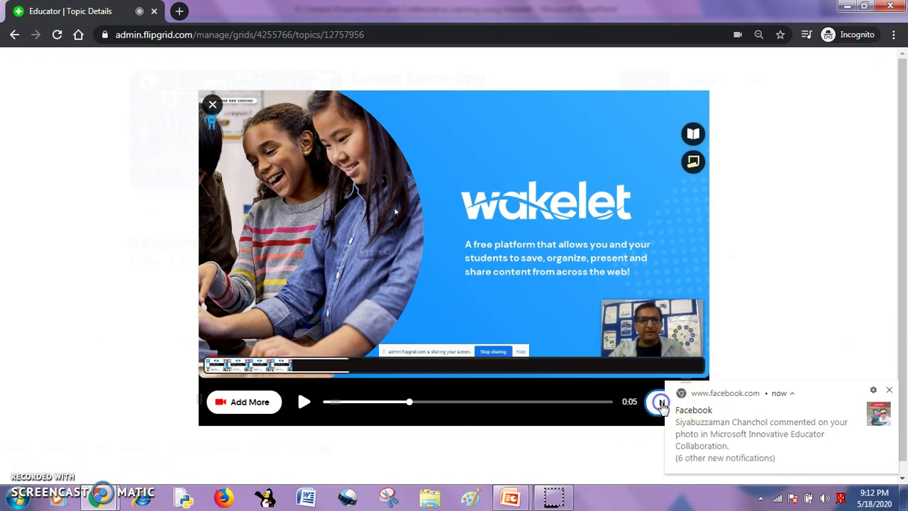
left_click(889, 389)
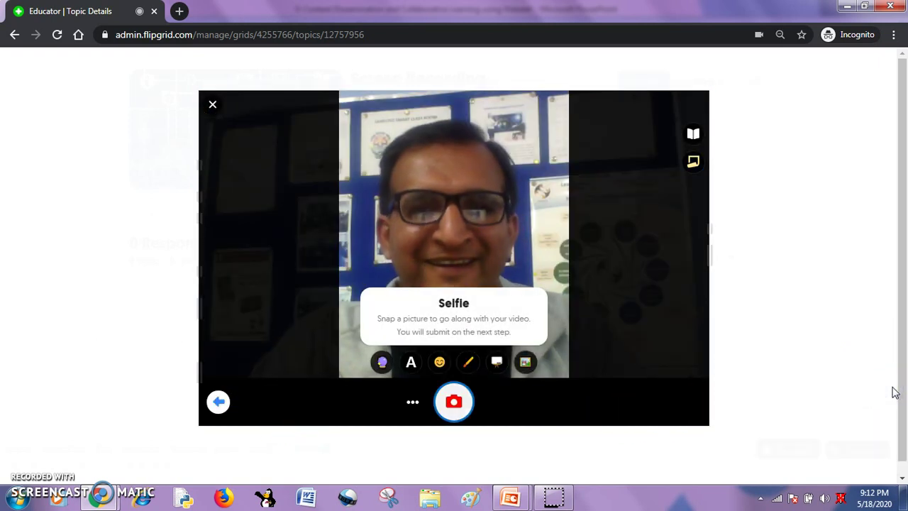
- Take a selfie with an angel emoji sticker dragged to its top-left corner, then continue
left_click(800, 356)
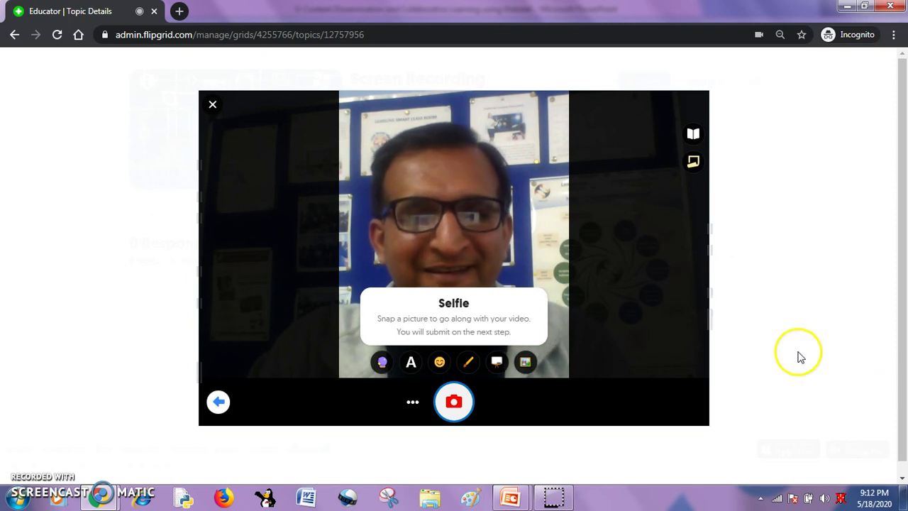
left_click(440, 362)
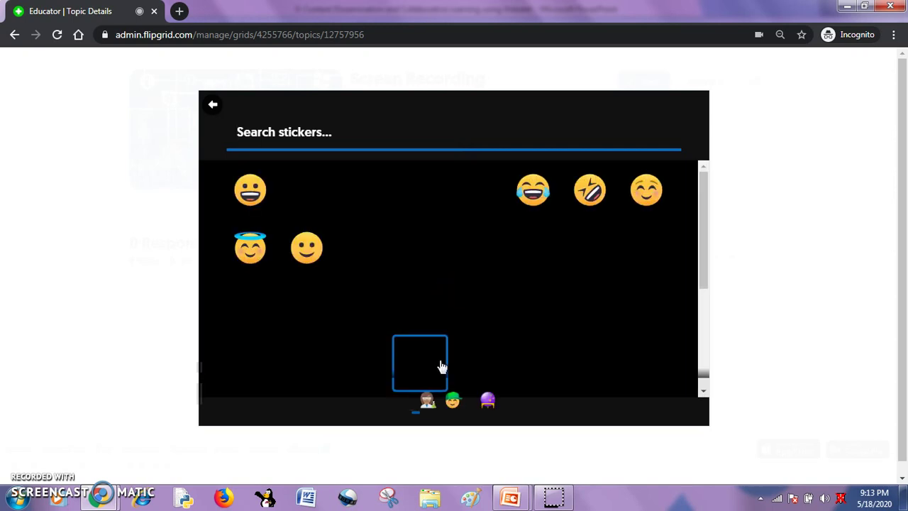
left_click(254, 249)
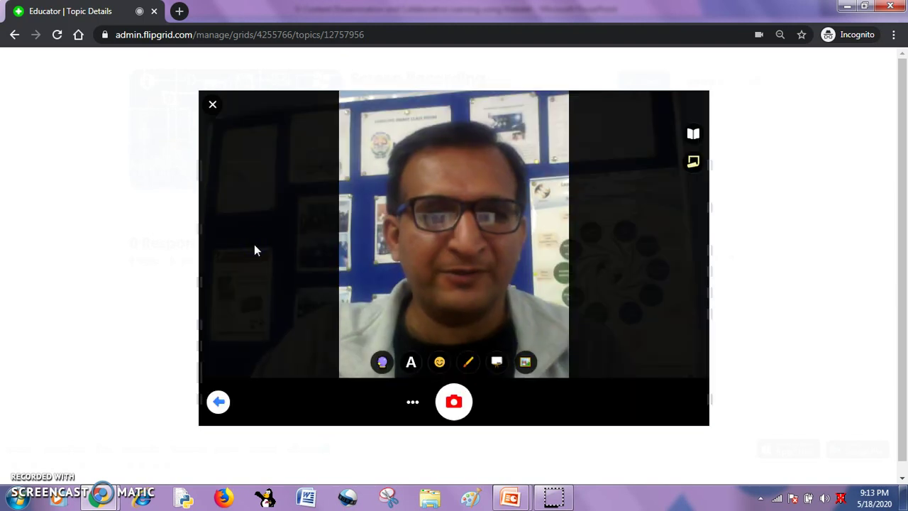
left_click(413, 246)
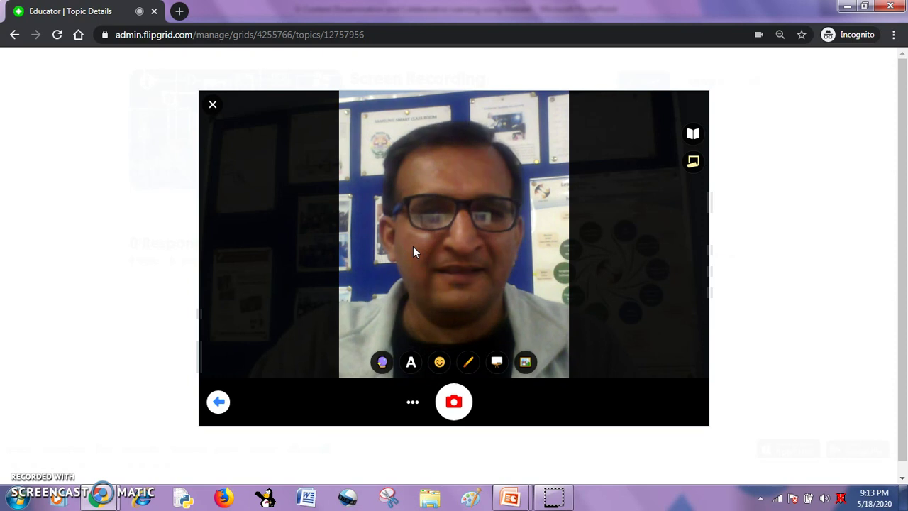
left_click(446, 239)
left_click_drag(445, 239, 360, 120)
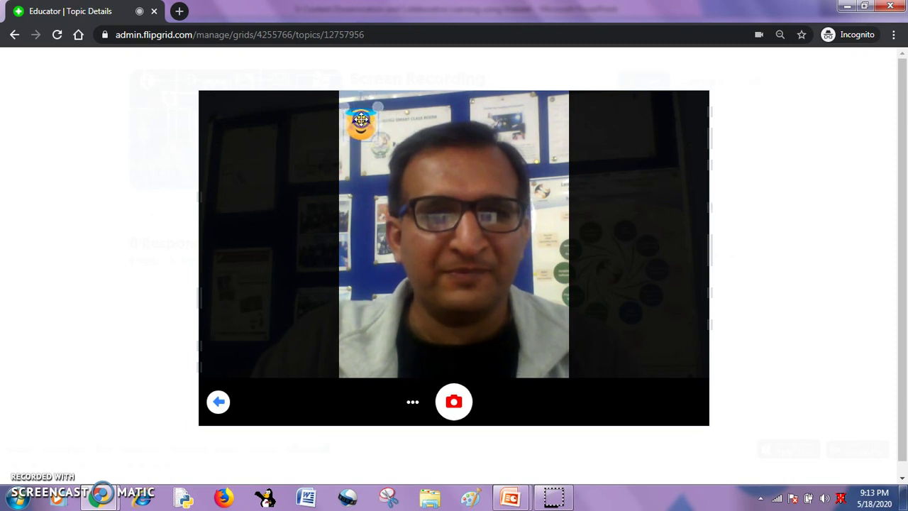
left_click(453, 403)
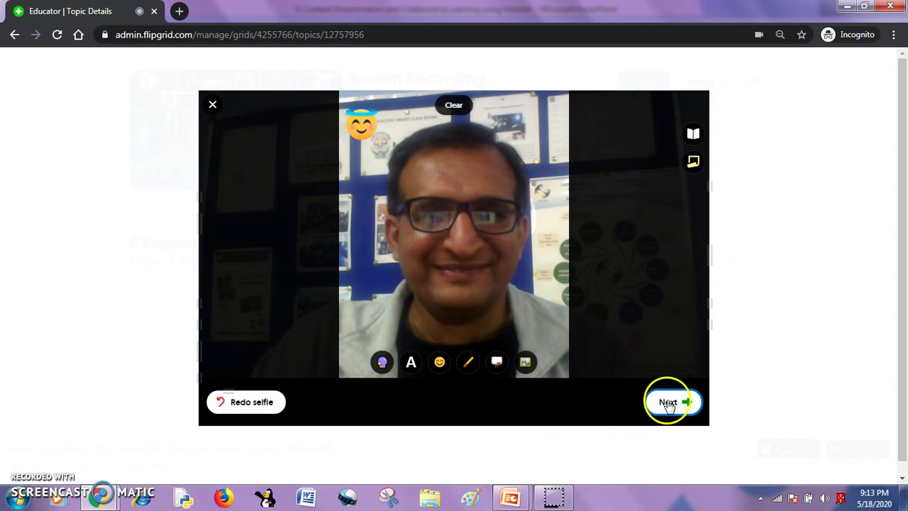
left_click(668, 403)
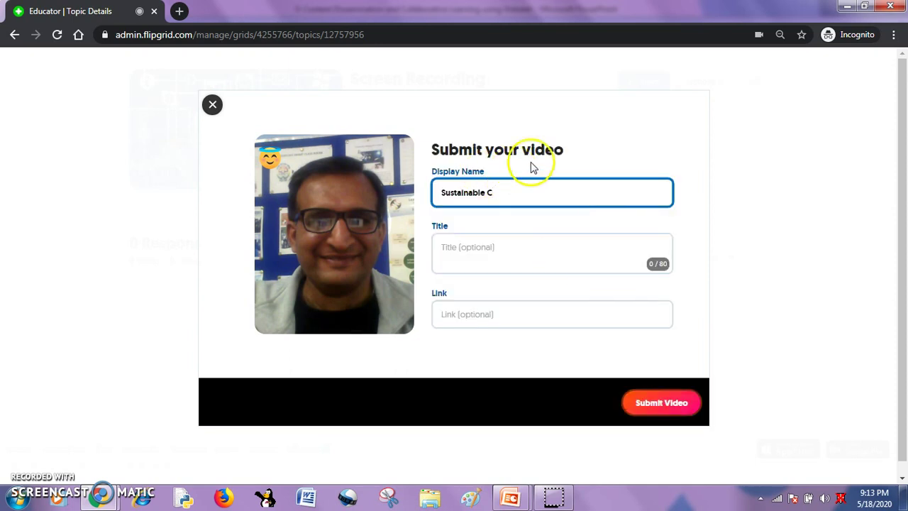
- Enter the presenter's display name, title the response 'WAKELET through Video Tutorial', and submit it
left_click_drag(510, 193, 399, 193)
type("AMIT K MEHTA")
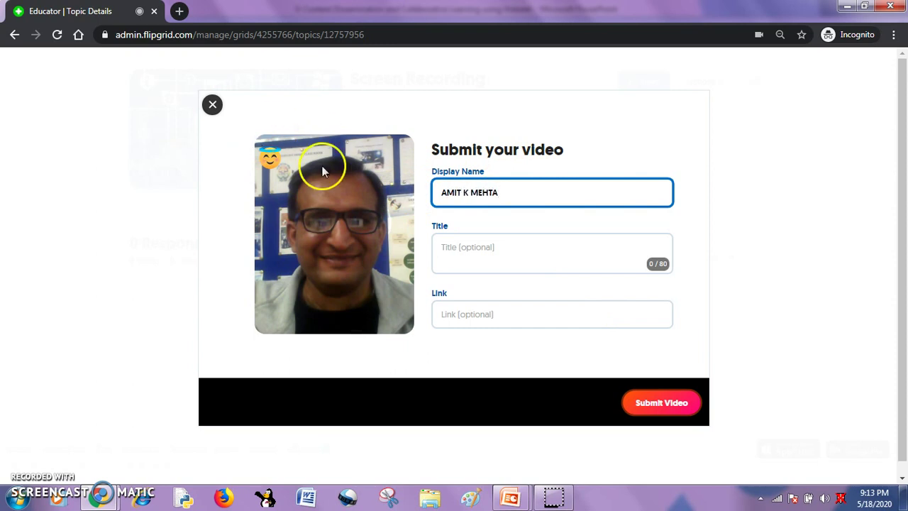
left_click(467, 256)
type("WAKELET through")
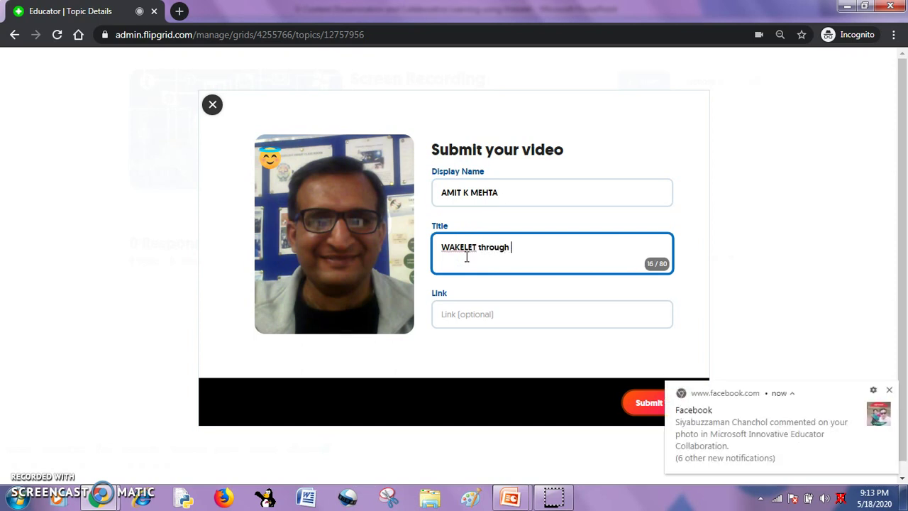
type(" Video Tutorial")
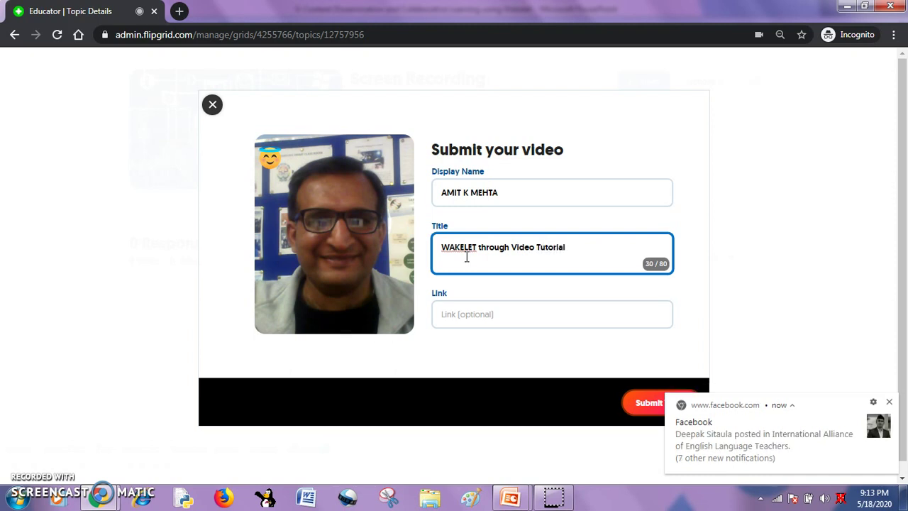
left_click(889, 402)
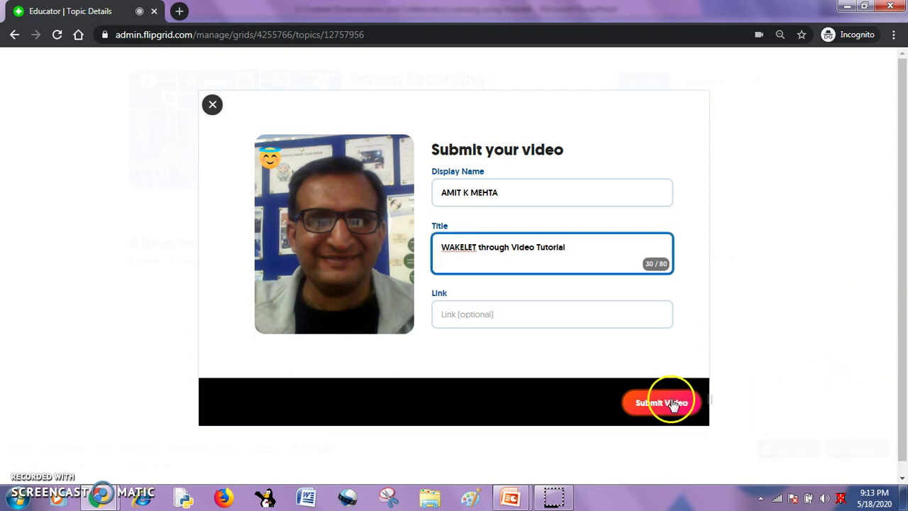
left_click(672, 403)
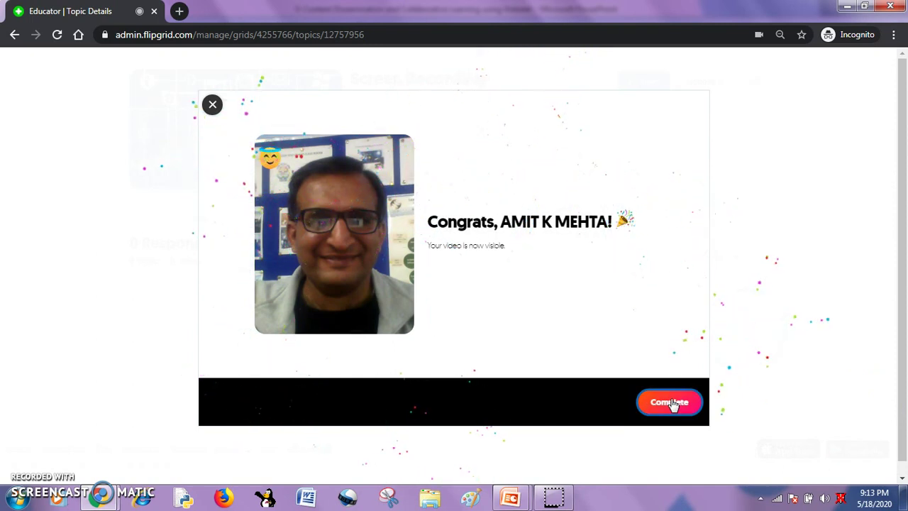
- Complete the Congrats screen to see the new response listed on the Screen Recording topic
left_click(672, 403)
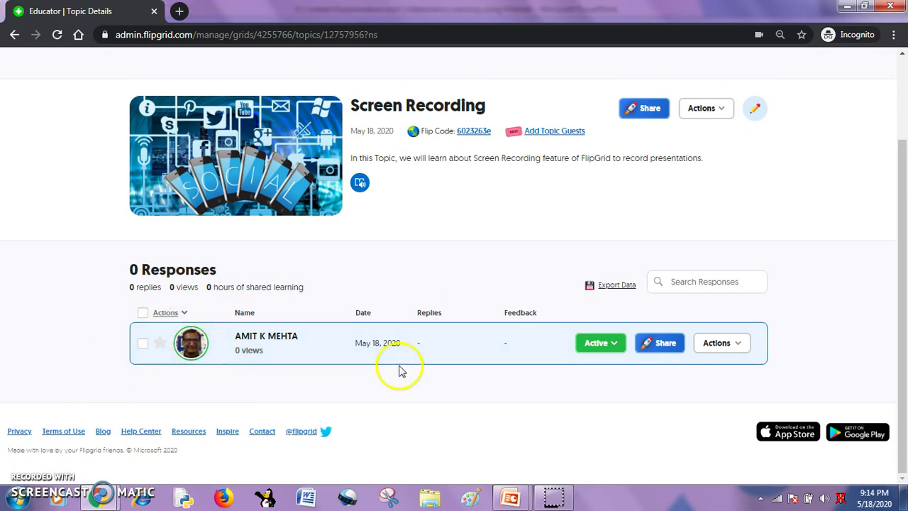
- Copy the new response's private share link to the clipboard and close the share dialog
left_click(667, 344)
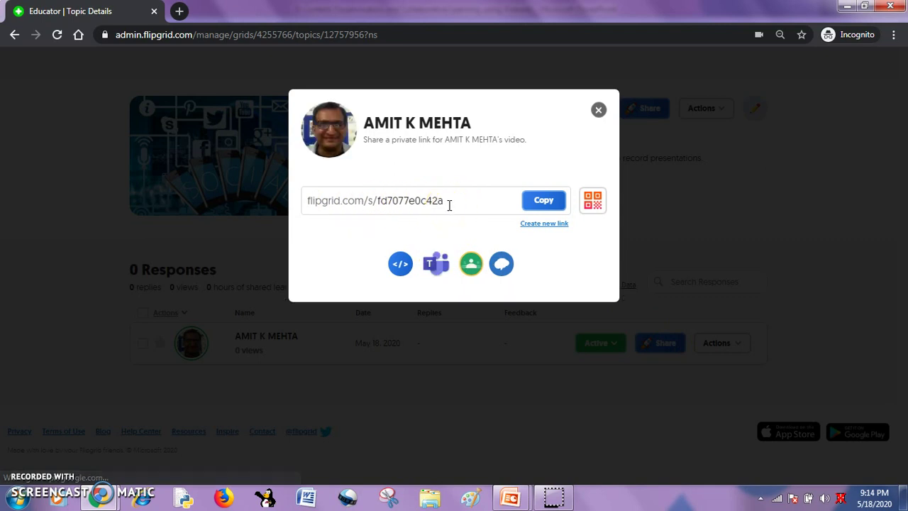
left_click(543, 202)
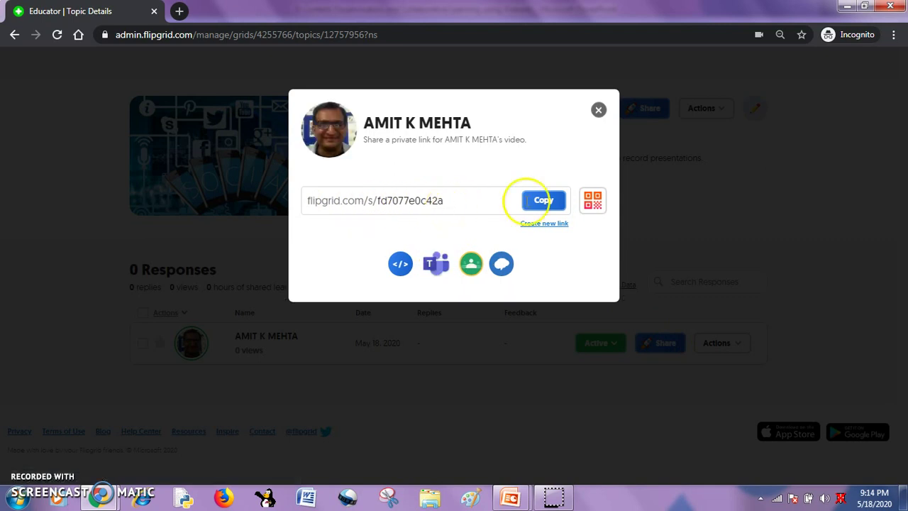
left_click(552, 202)
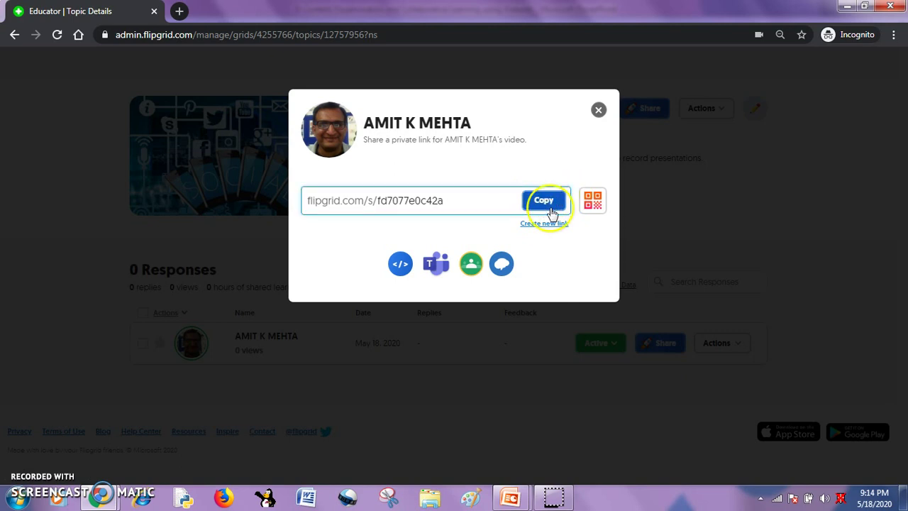
left_click(598, 111)
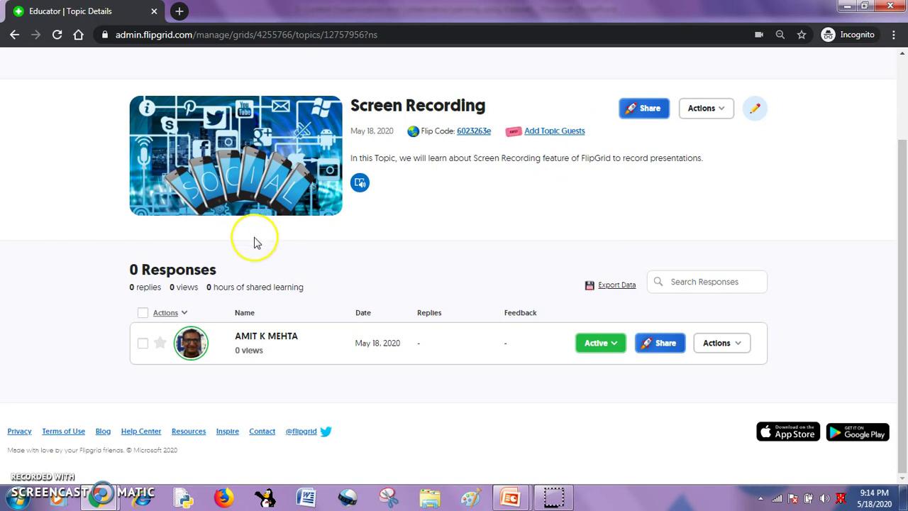
key("ctrl+n")
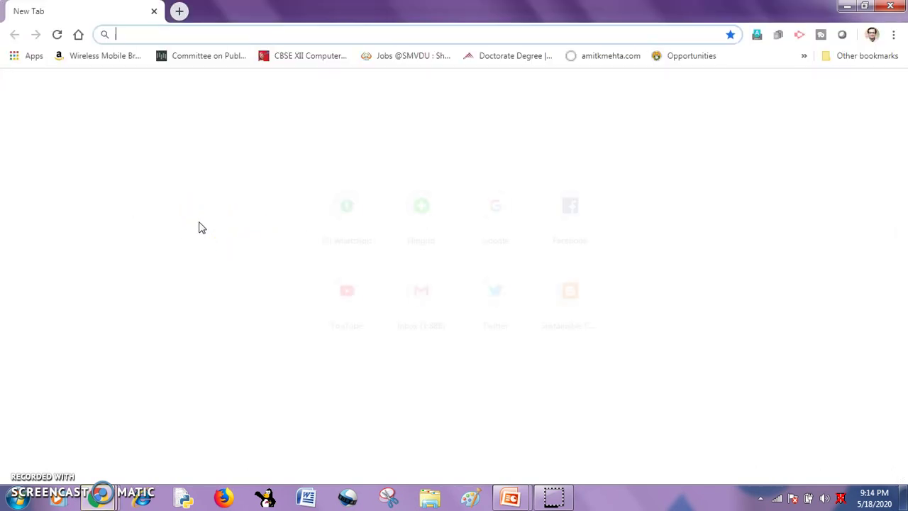
key("ctrl+v")
key("Return")
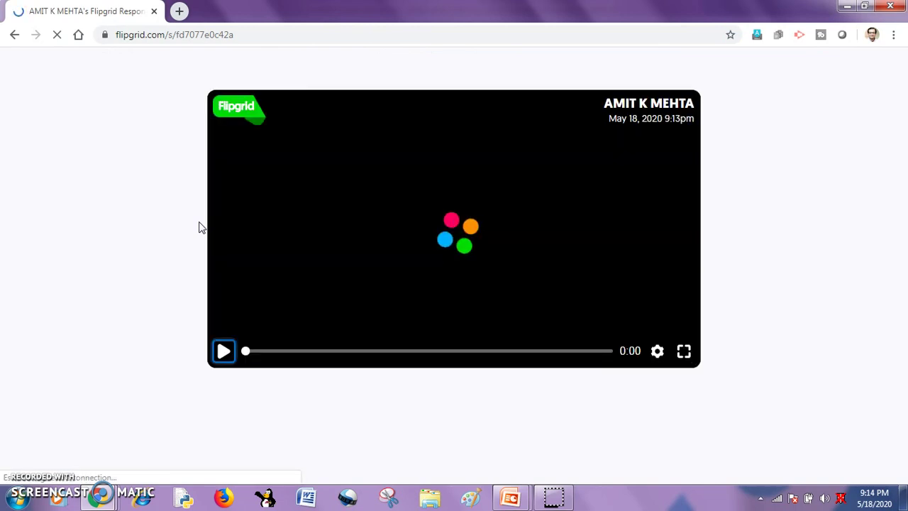
left_click(162, 145)
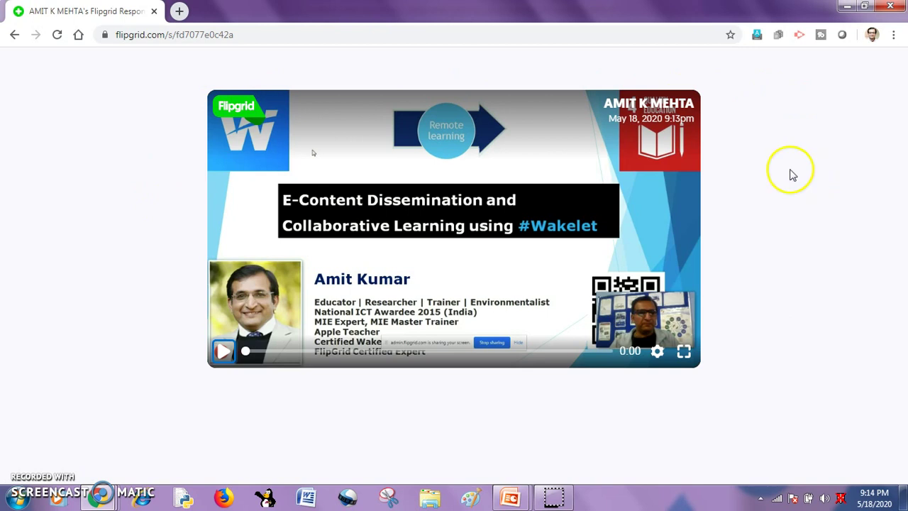
left_click(222, 351)
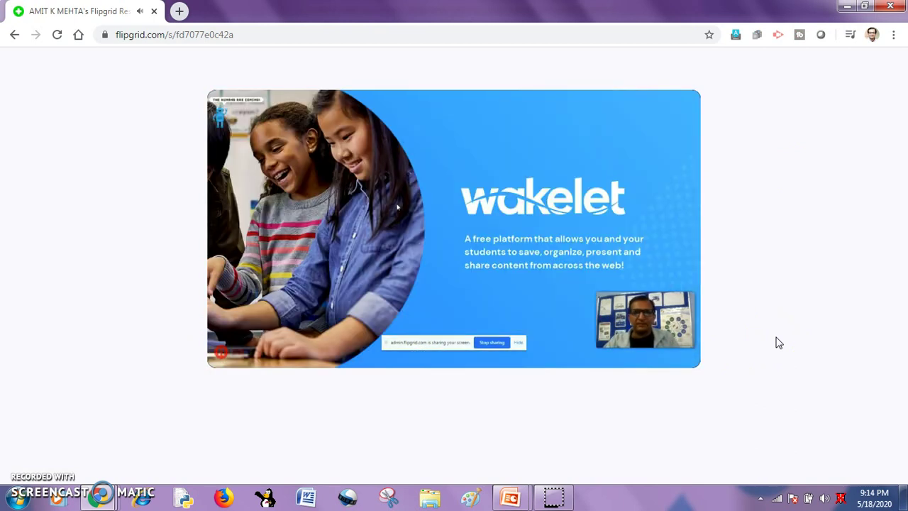
left_click(223, 353)
left_click(895, 7)
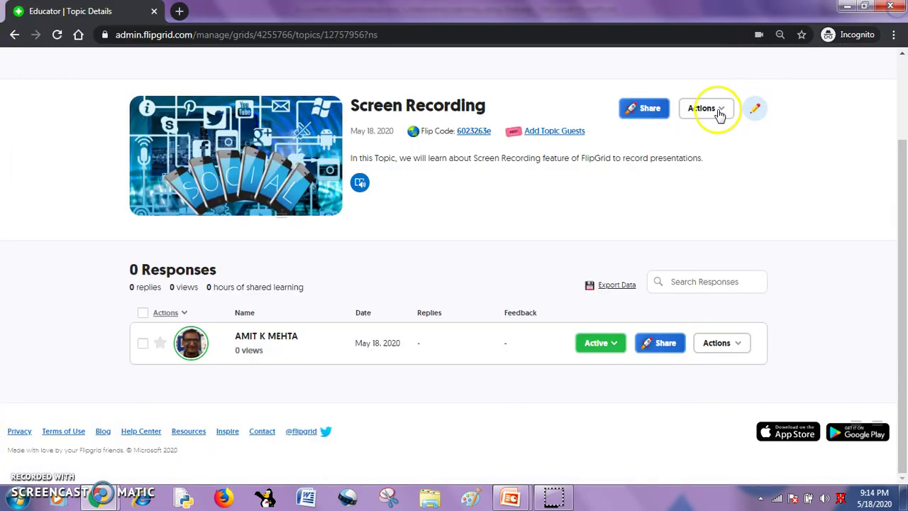
- Open the Screen Recording topic's Flip Code link to view the E-Content Development grid as a student
left_click(475, 132)
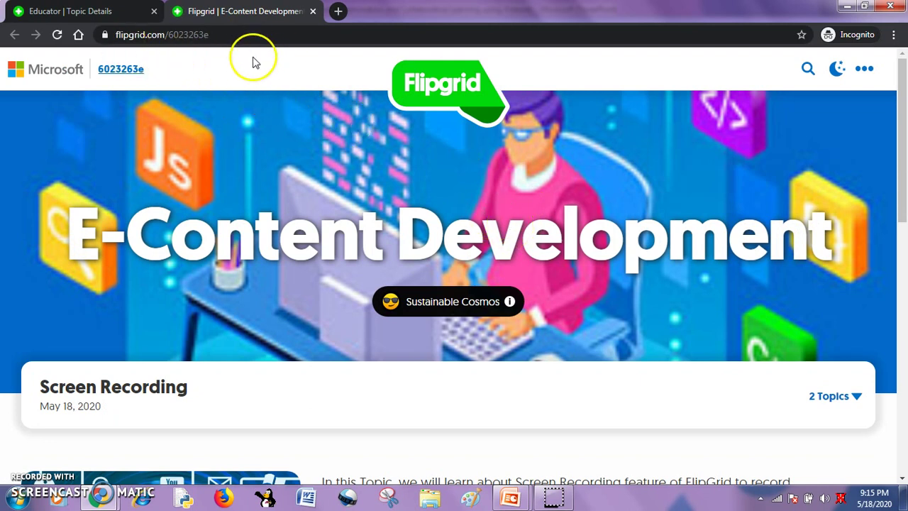
scroll(502, 192, "down", 6)
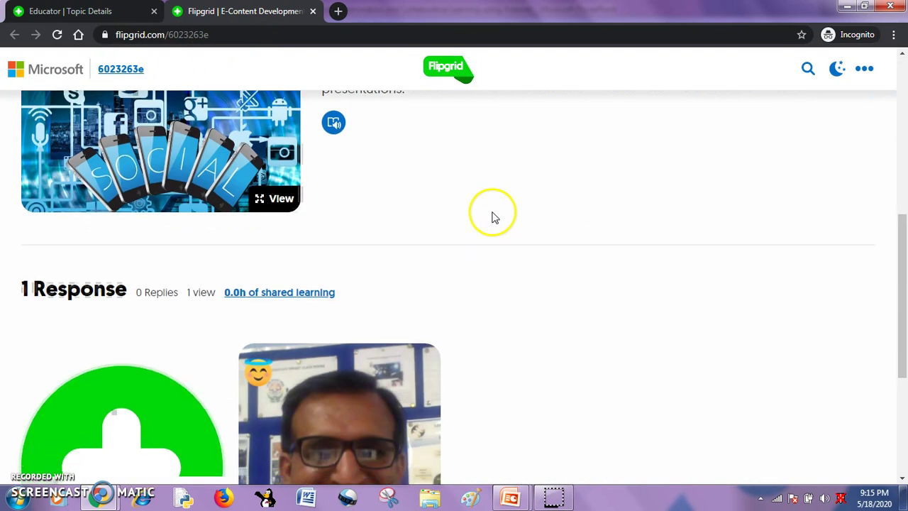
scroll(495, 218, "down", 3)
left_click(341, 301)
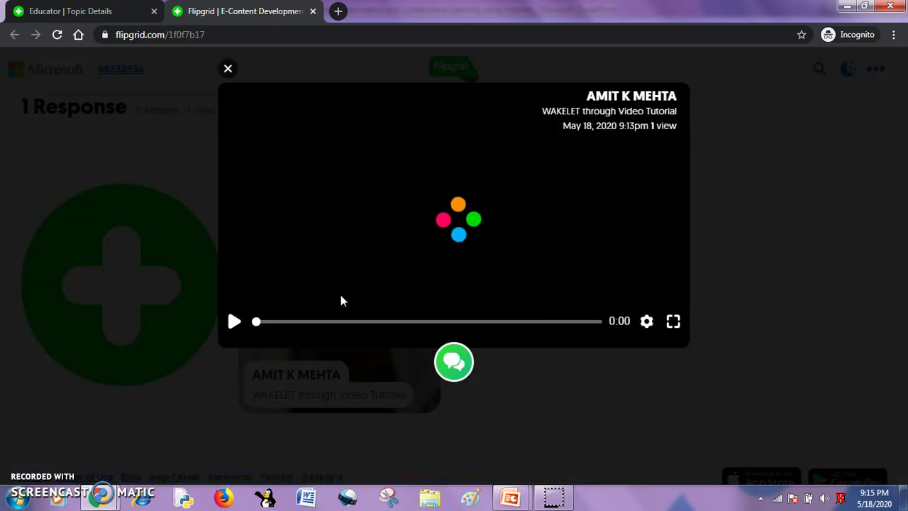
left_click(455, 363)
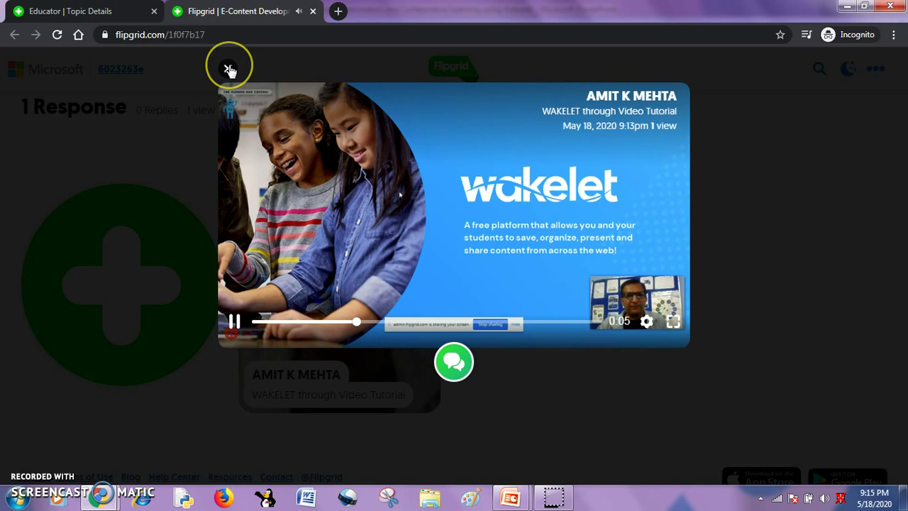
left_click(228, 70)
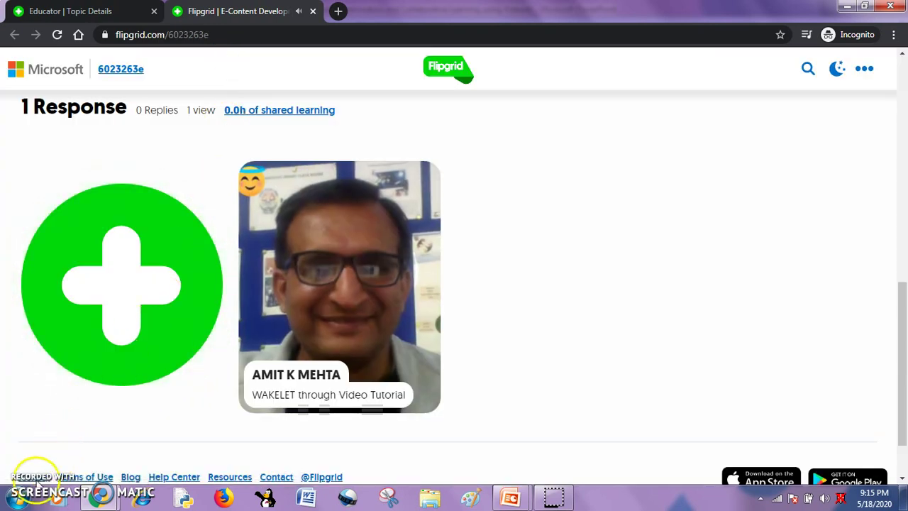